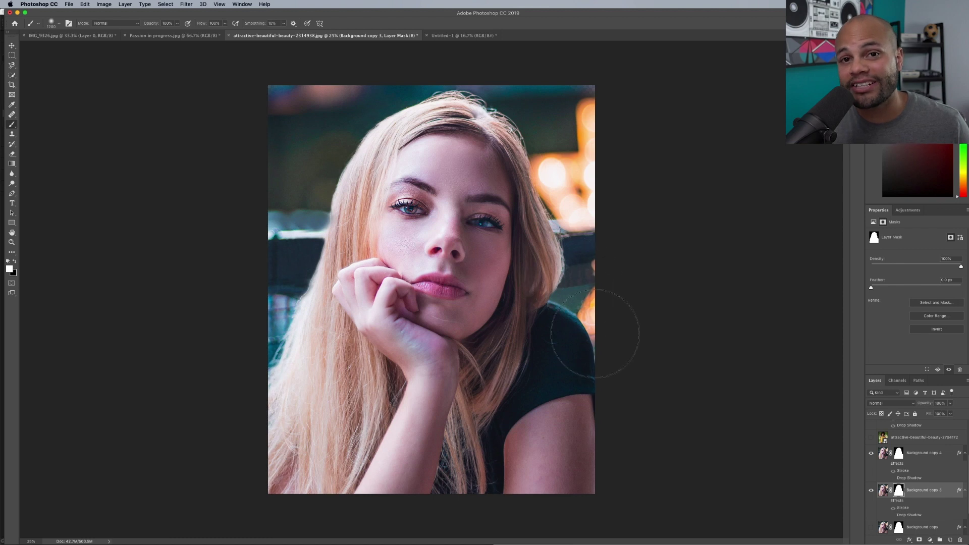
# Paint with white on the Background copy 3 layer mask around the woman to bring back the original background
pyautogui.moveTo(592, 252); pyautogui.dragTo(602, 241)
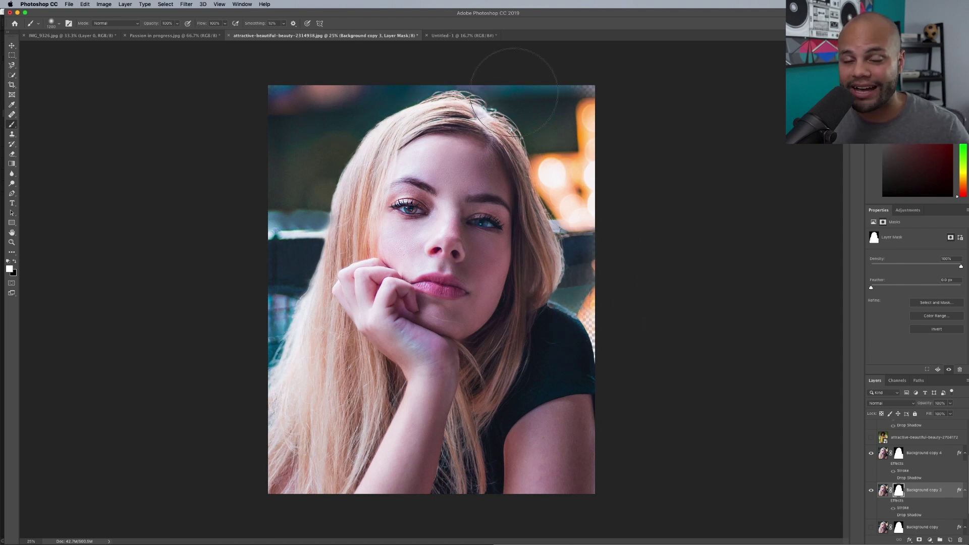
pyautogui.moveTo(542, 196)
pyautogui.mouseDown()
pyautogui.moveTo(566, 277)
pyautogui.moveTo(551, 103)
pyautogui.moveTo(592, 143)
pyautogui.moveTo(431, 74)
pyautogui.moveTo(356, 131)
pyautogui.moveTo(342, 211)
pyautogui.moveTo(378, 93)
pyautogui.moveTo(285, 139)
pyautogui.moveTo(277, 133)
pyautogui.moveTo(290, 95)
pyautogui.moveTo(311, 251)
pyautogui.moveTo(278, 253)
pyautogui.moveTo(269, 359)
pyautogui.moveTo(290, 304)
pyautogui.mouseUp()
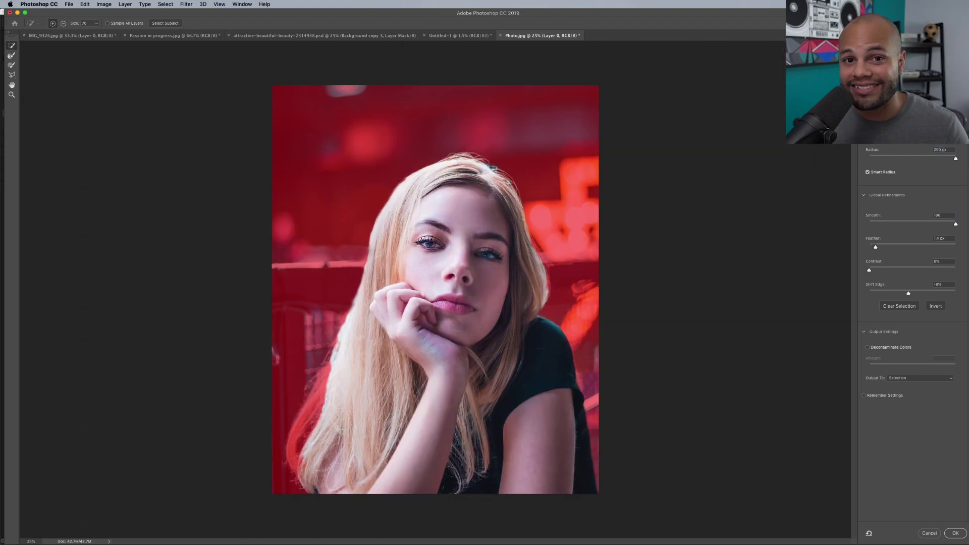
# Output the refined selection of the woman in Photo.jpg to a new layer with a layer mask
pyautogui.click(921, 378)
pyautogui.click(911, 396)
pyautogui.click(956, 533)
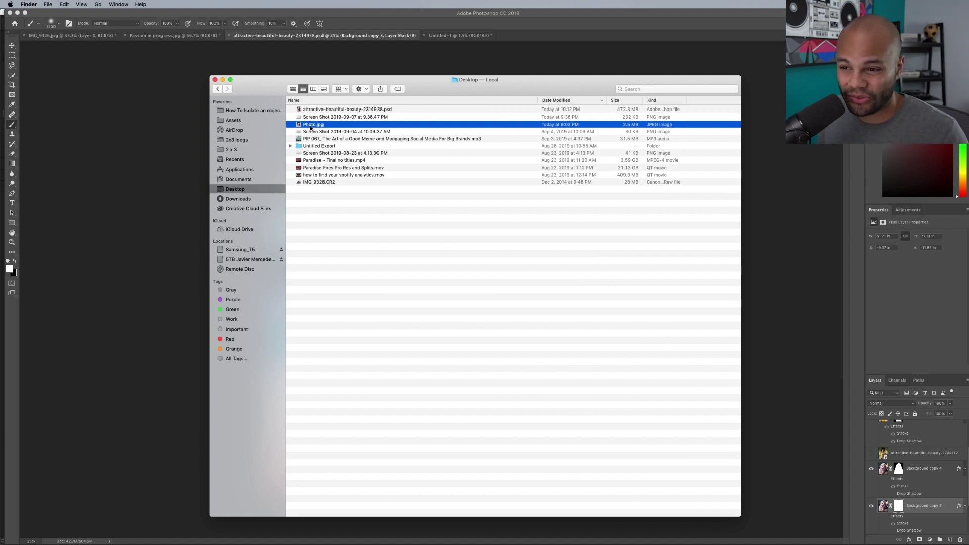
# Open Photo.jpg from the Desktop folder in Photoshop
pyautogui.moveTo(392, 452); pyautogui.dragTo(264, 534)
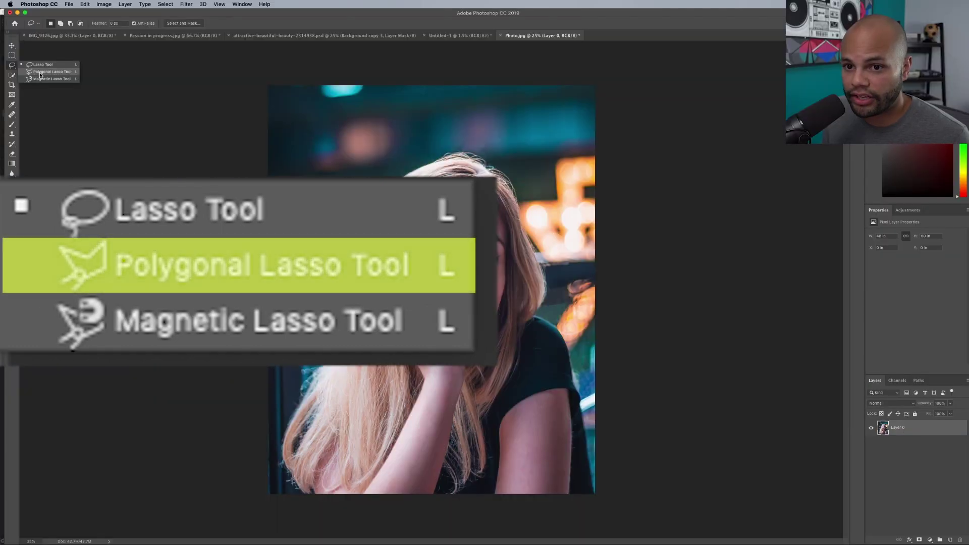
# Outline the woman roughly with straight segments using the Polygonal Lasso tool, closing the outline at the top of her hair
pyautogui.click(41, 75)
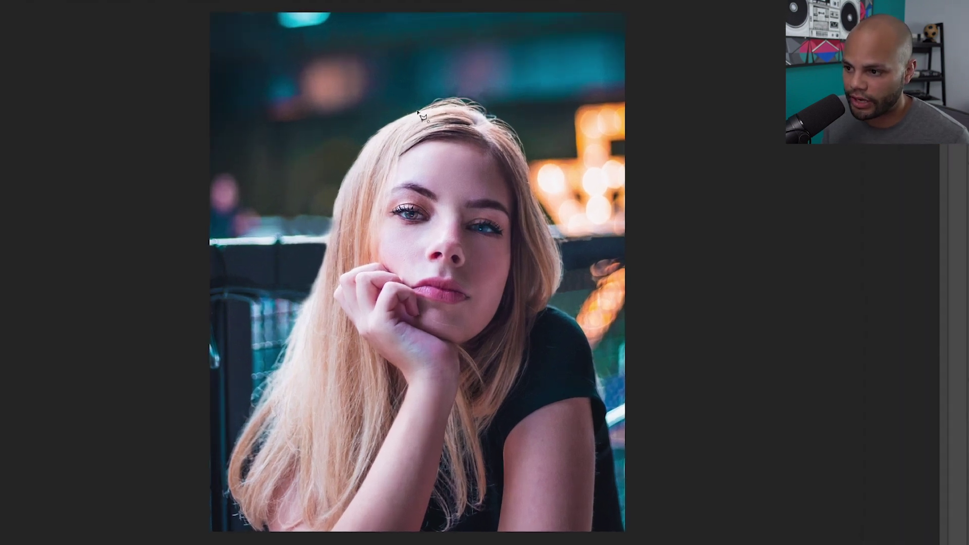
pyautogui.click(417, 112)
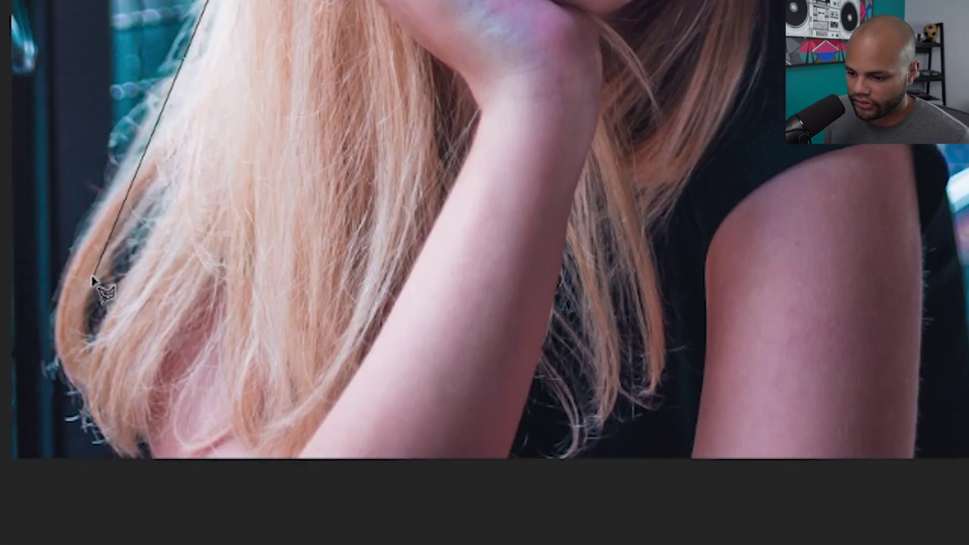
pyautogui.click(92, 280)
pyautogui.click(290, 529)
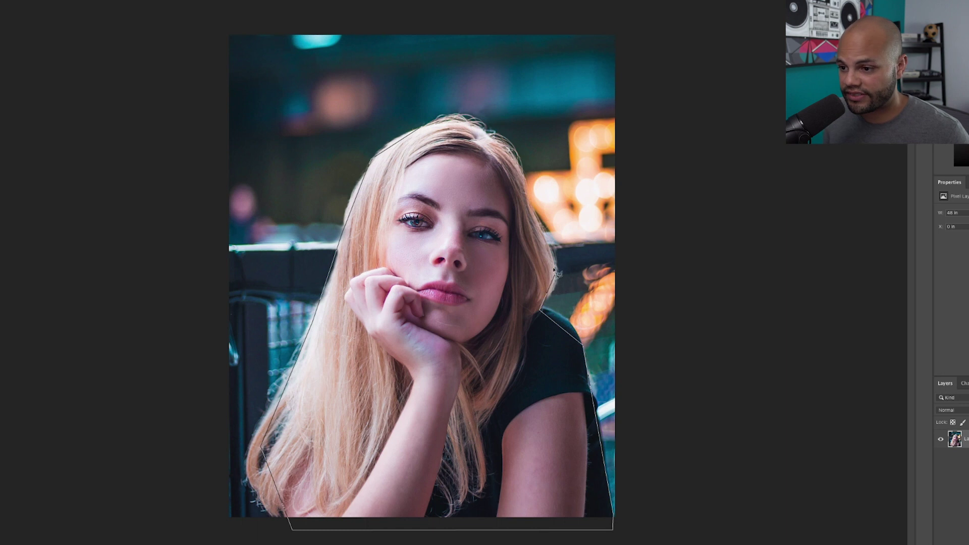
pyautogui.click(425, 133)
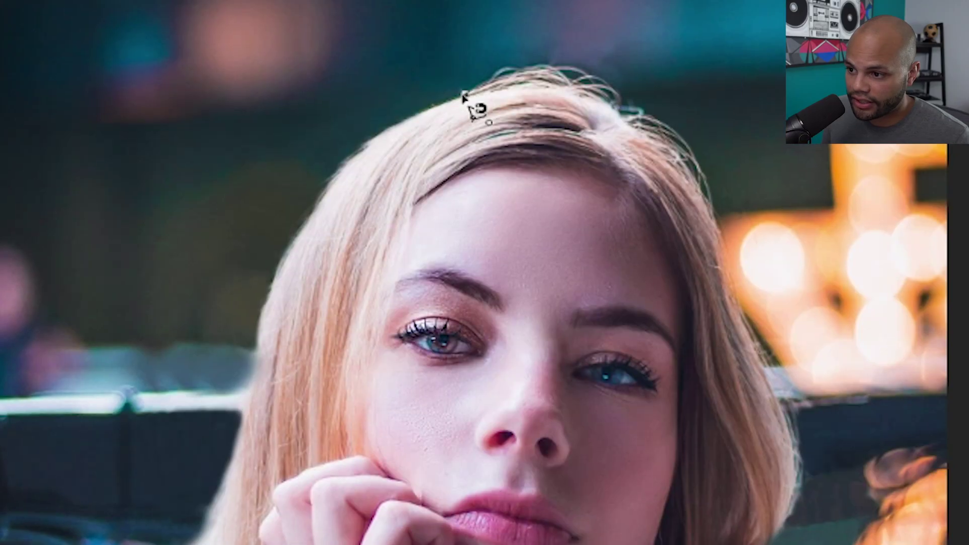
# Trace the woman's hair, shoulder and body edges with the Magnetic Lasso tool and close the outline at her head
pyautogui.moveTo(394, 122)
pyautogui.mouseDown()
pyautogui.moveTo(343, 158)
pyautogui.moveTo(316, 201)
pyautogui.mouseUp()
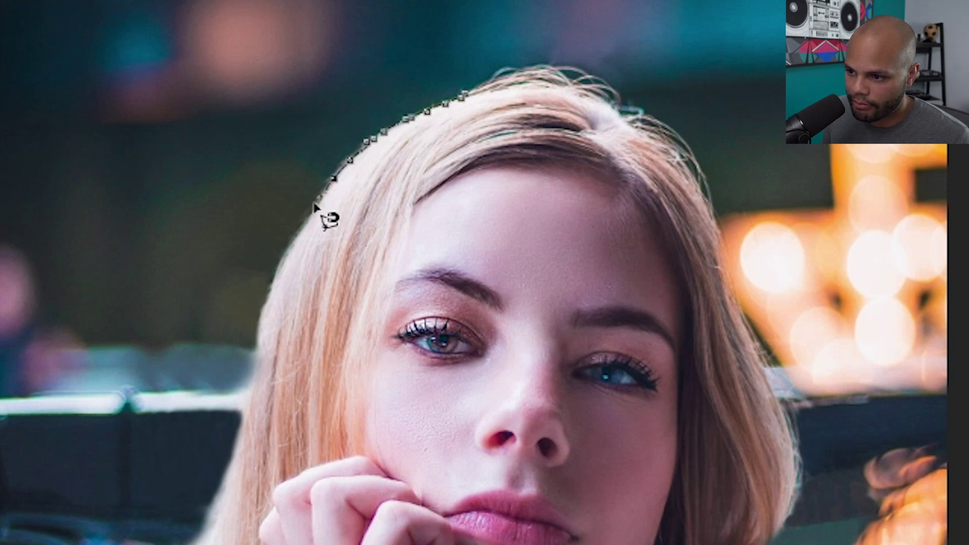
pyautogui.moveTo(286, 252)
pyautogui.mouseDown()
pyautogui.moveTo(272, 65)
pyautogui.moveTo(287, 183)
pyautogui.moveTo(202, 321)
pyautogui.mouseUp()
pyautogui.moveTo(281, 281)
pyautogui.mouseDown()
pyautogui.moveTo(270, 310)
pyautogui.moveTo(211, 272)
pyautogui.moveTo(200, 373)
pyautogui.mouseUp()
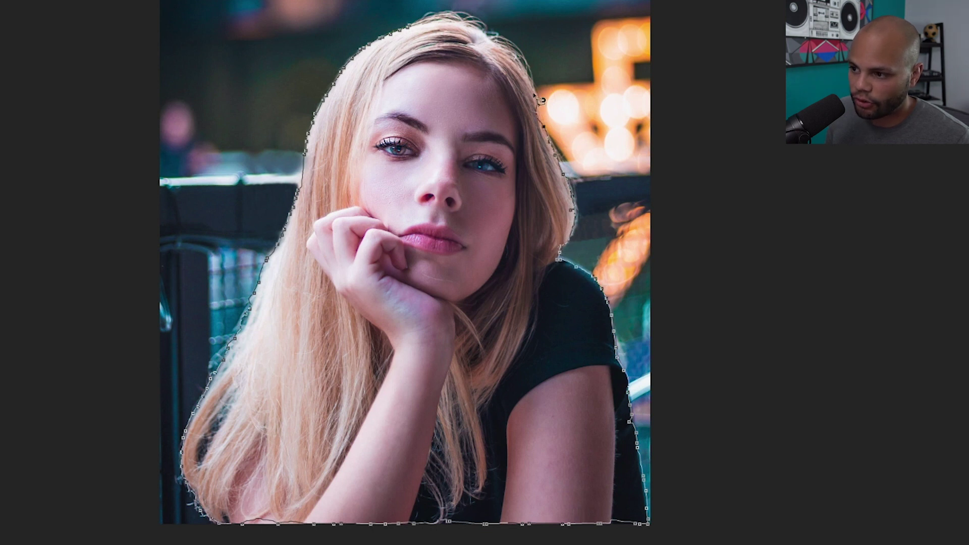
pyautogui.click(411, 27)
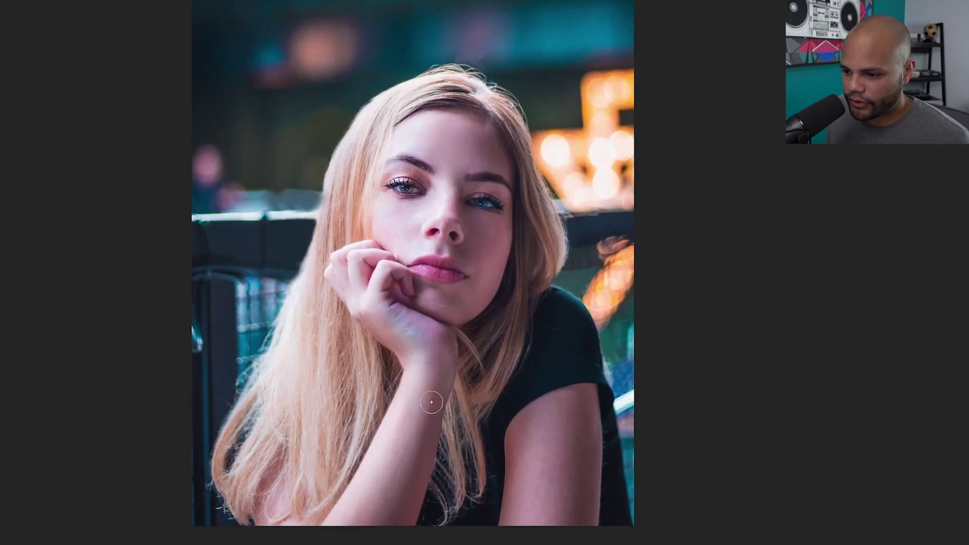
# Select the woman with the Quick Selection tool and subtract the background strip beside her sleeve and arm
pyautogui.click(415, 464)
pyautogui.moveTo(398, 301)
pyautogui.mouseDown()
pyautogui.moveTo(383, 247)
pyautogui.moveTo(314, 351)
pyautogui.moveTo(300, 399)
pyautogui.mouseUp()
pyautogui.moveTo(368, 204)
pyautogui.mouseDown()
pyautogui.moveTo(388, 138)
pyautogui.moveTo(424, 115)
pyautogui.mouseUp()
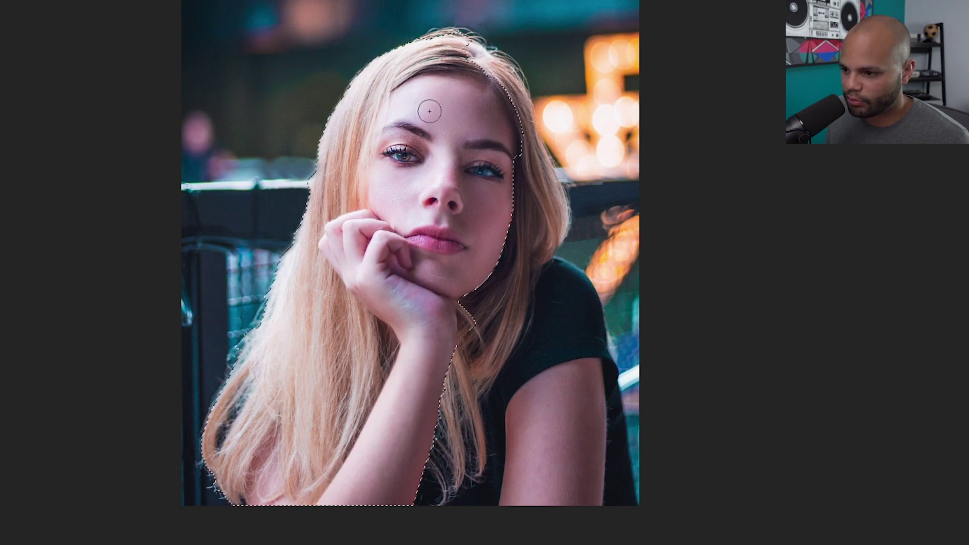
pyautogui.moveTo(489, 222); pyautogui.dragTo(531, 367)
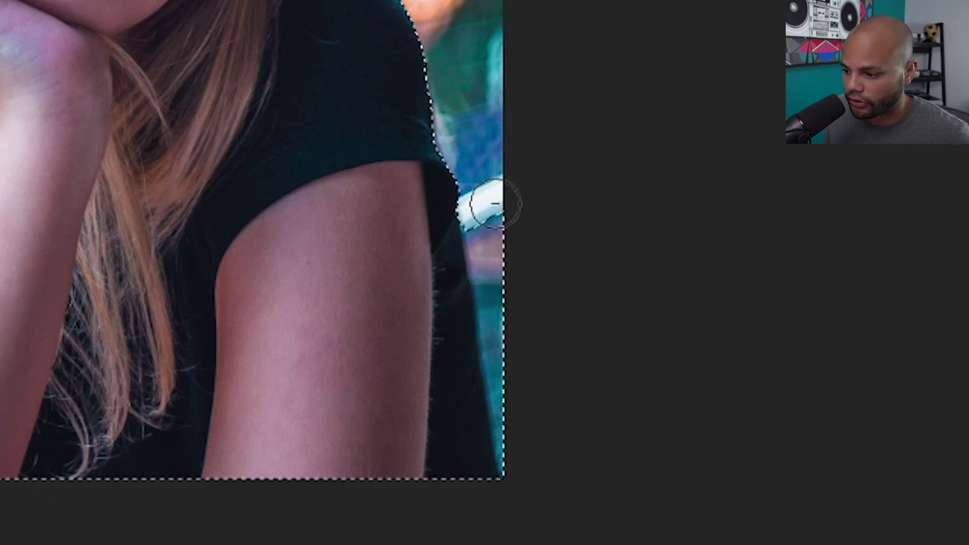
pyautogui.moveTo(481, 204)
pyautogui.mouseDown()
pyautogui.moveTo(513, 311)
pyautogui.moveTo(522, 452)
pyautogui.mouseUp()
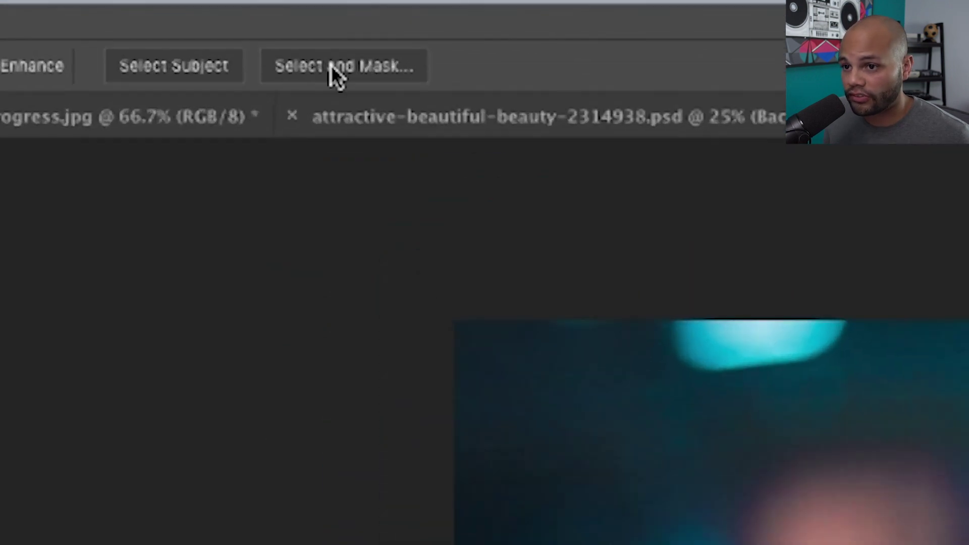
# In Select and Mask, enlarge the Quick Selection brush and subtract the background along the lower outer edge of her long hair
pyautogui.click(238, 23)
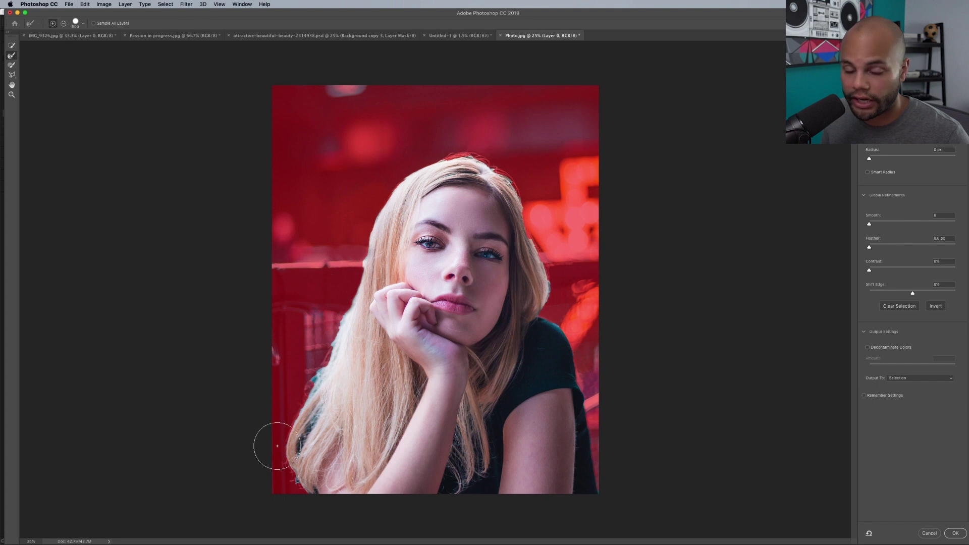
pyautogui.press('w')
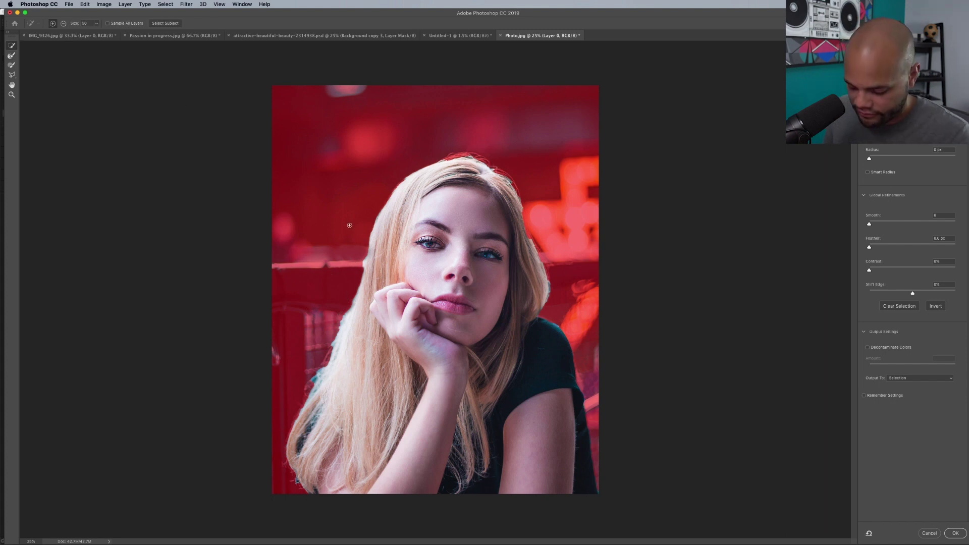
pyautogui.press(']')
pyautogui.press(']')
pyautogui.press(']')
pyautogui.press(']')
pyautogui.press(']')
pyautogui.press(']')
pyautogui.press(']')
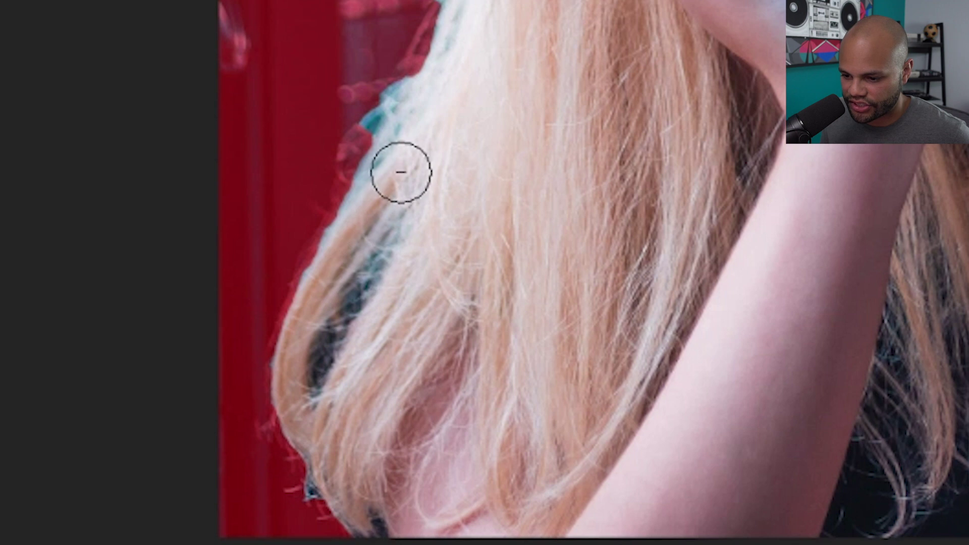
pyautogui.moveTo(281, 441)
pyautogui.mouseDown()
pyautogui.moveTo(298, 331)
pyautogui.moveTo(359, 207)
pyautogui.moveTo(397, 79)
pyautogui.moveTo(365, 242)
pyautogui.moveTo(297, 367)
pyautogui.moveTo(279, 480)
pyautogui.mouseUp()
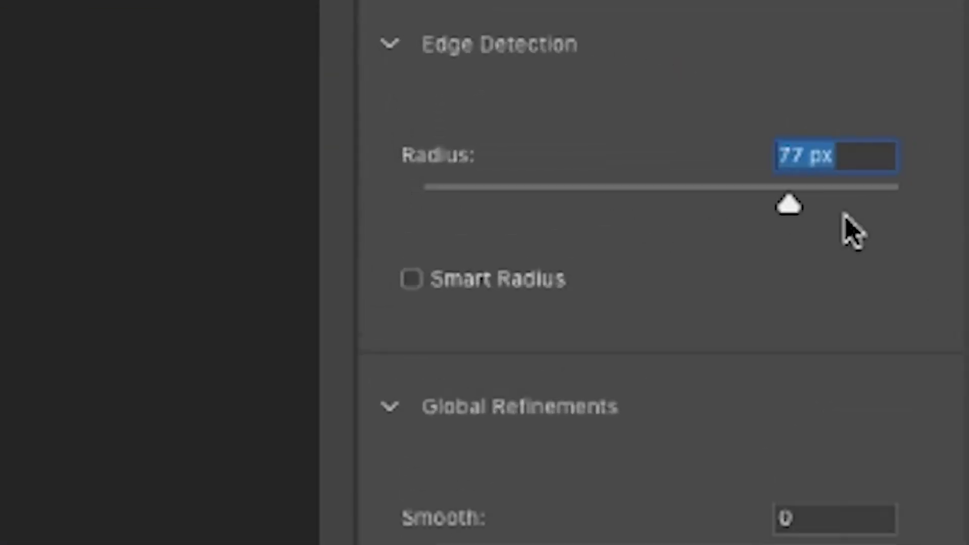
# Set the edge detection radius to 250 px with Smart Radius on, and set Smooth to 100
pyautogui.moveTo(919, 222); pyautogui.dragTo(932, 223)
pyautogui.click(327, 310)
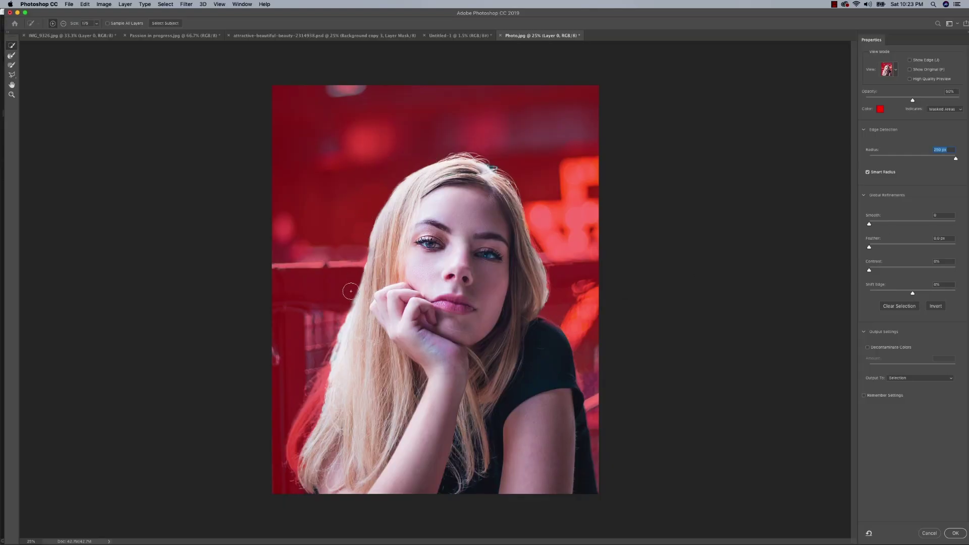
pyautogui.moveTo(872, 226); pyautogui.dragTo(924, 230)
# Preview the refined selection in the Black & White view and output it to a new layer with a layer mask
pyautogui.click(897, 71)
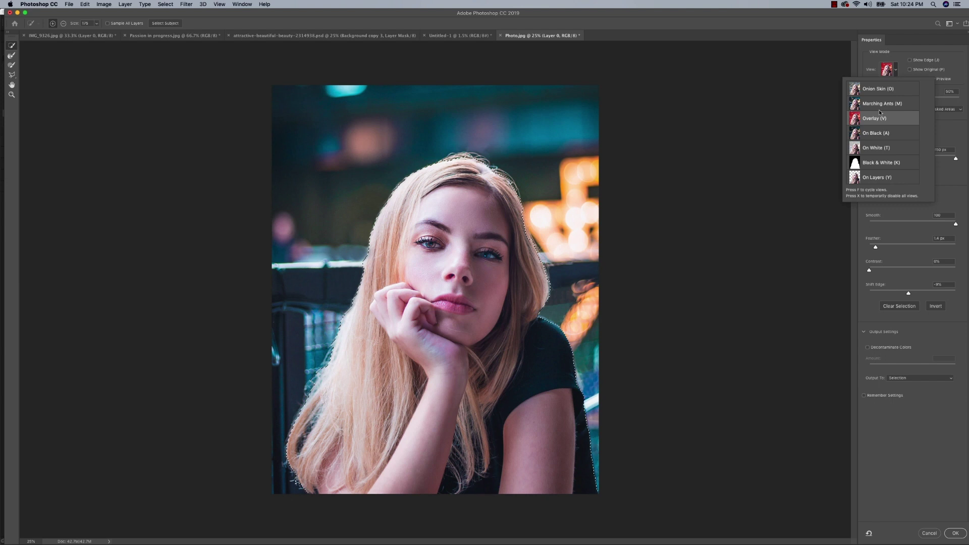
pyautogui.click(882, 163)
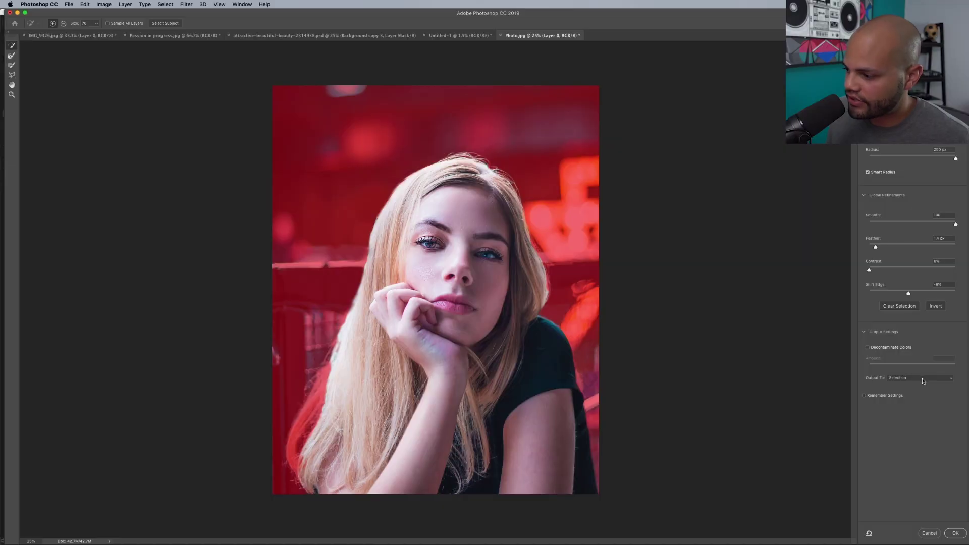
pyautogui.click(922, 380)
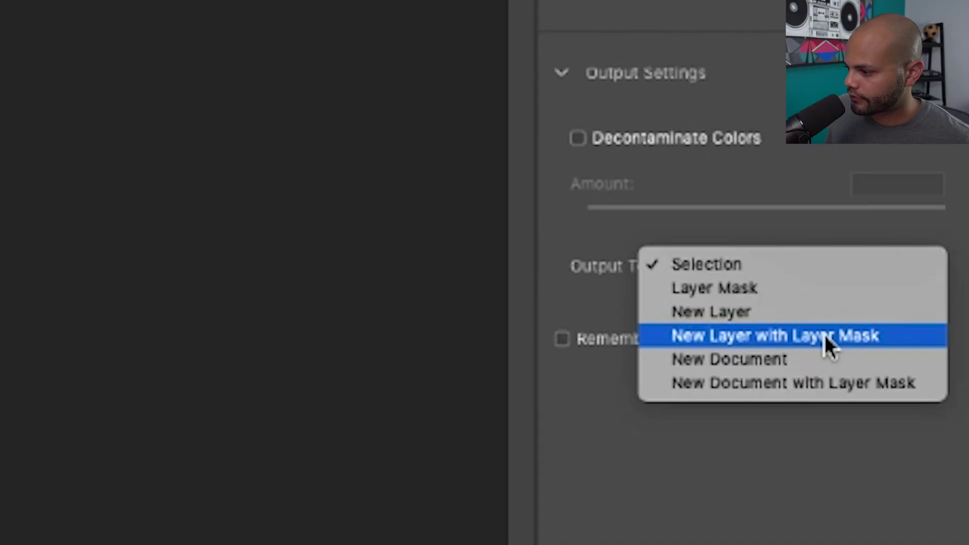
pyautogui.click(824, 337)
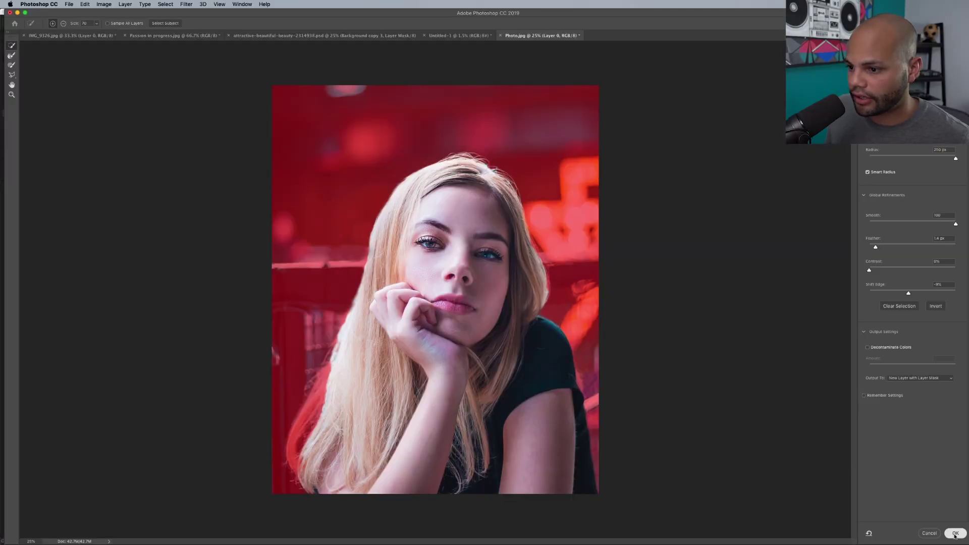
pyautogui.click(954, 534)
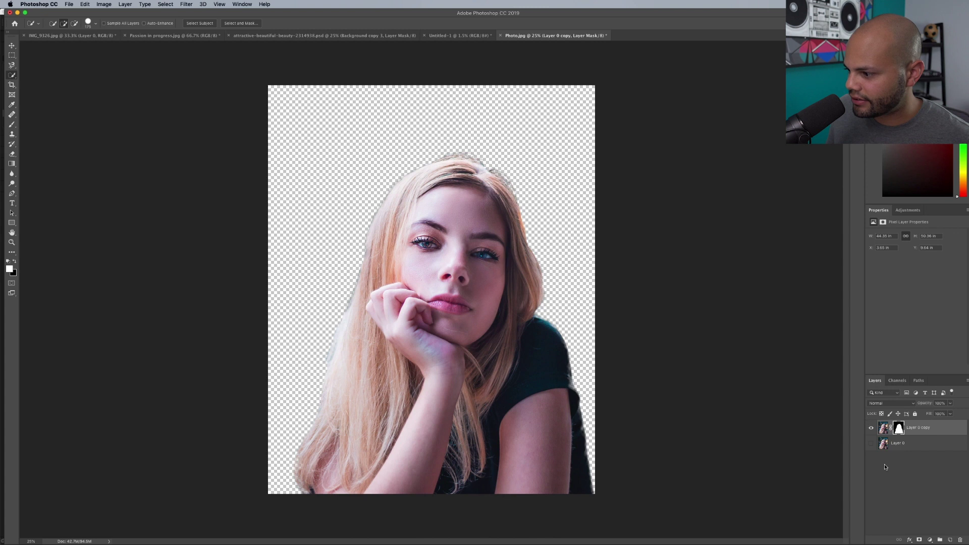
# Place the art-background-blur-304875 image scaled to cover the whole canvas, and move it beneath the Layer 0 copy cutout
pyautogui.moveTo(703, 526)
pyautogui.moveTo(703, 526); pyautogui.dragTo(431, 298)
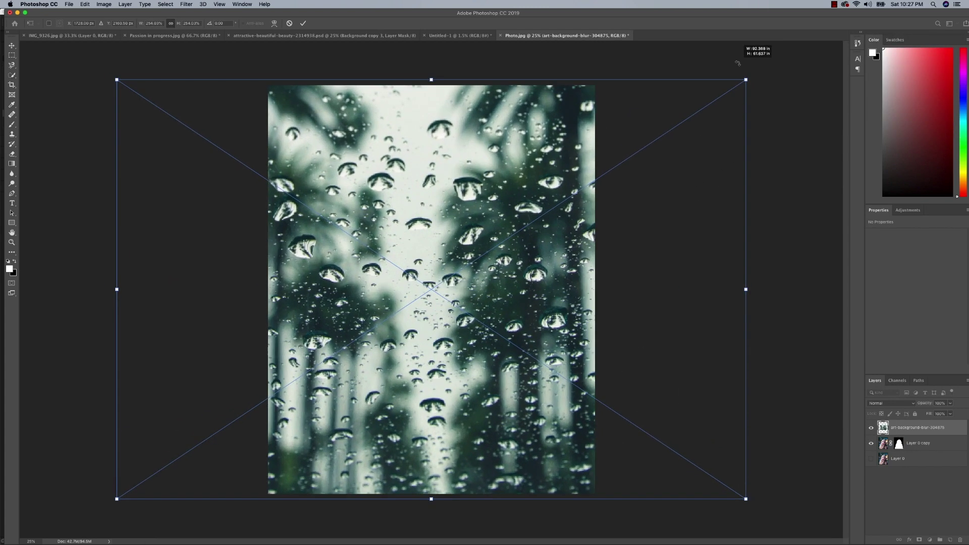
pyautogui.press('Return')
pyautogui.hotkey('ctrl', '[')
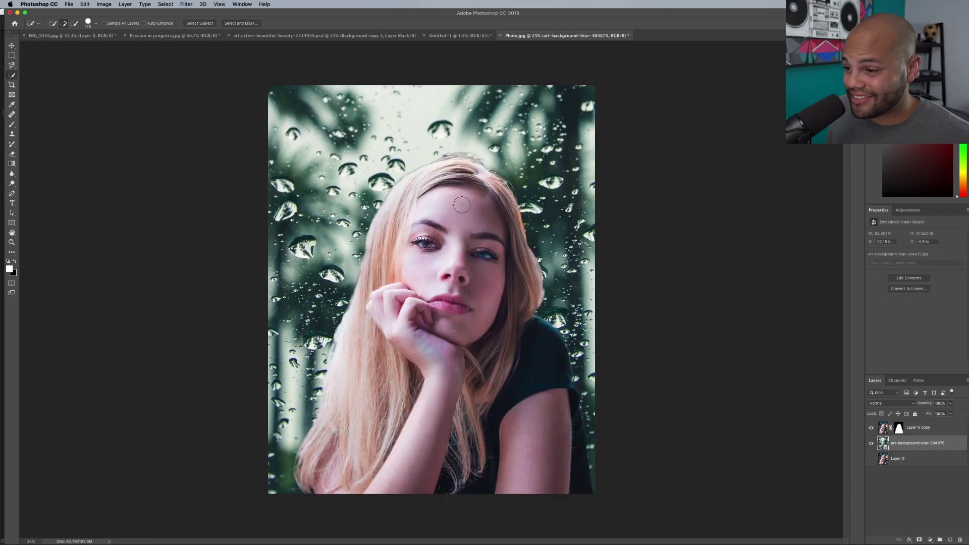
pyautogui.press('w')
pyautogui.scroll(3, 548, 176)
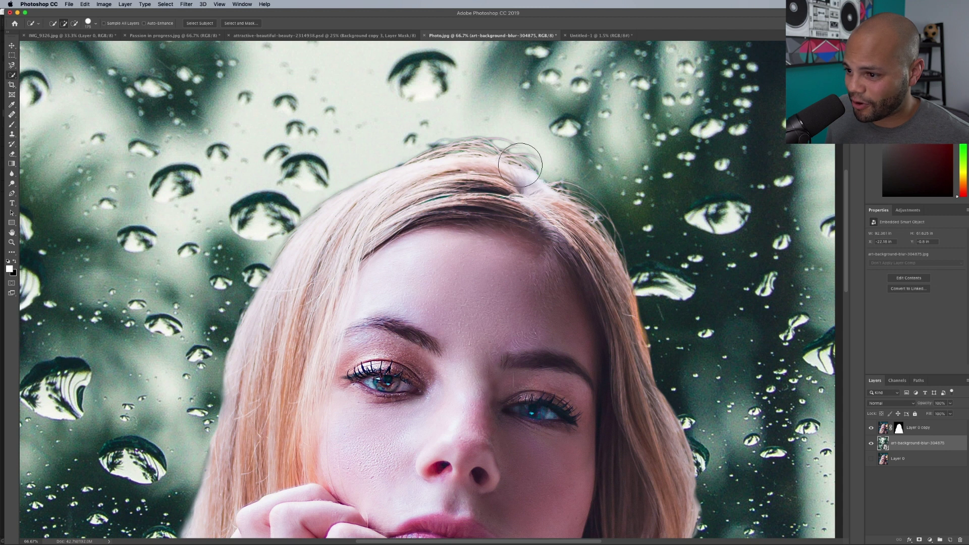
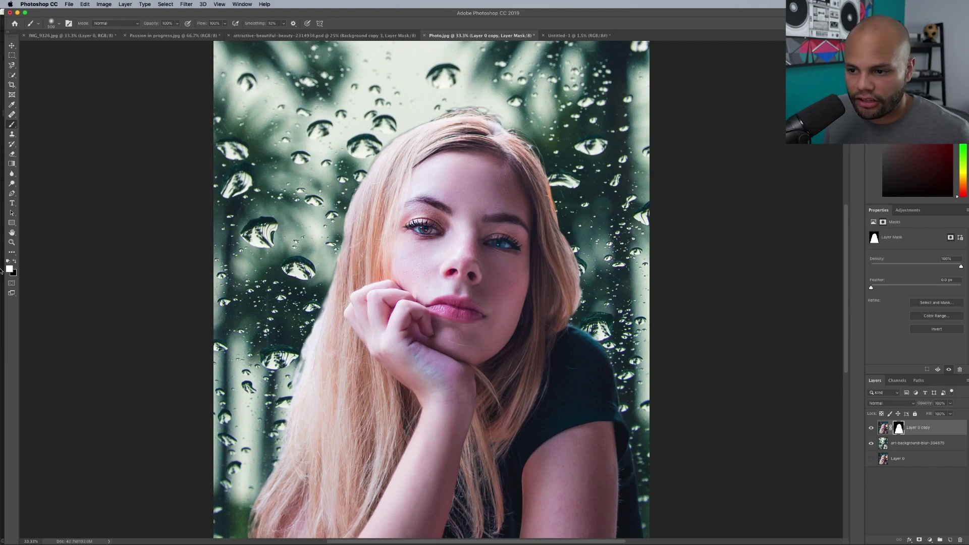
# Ready the Brush tool for the Layer 0 copy mask, swapping the foreground colour to black and back to white
pyautogui.click(9, 269)
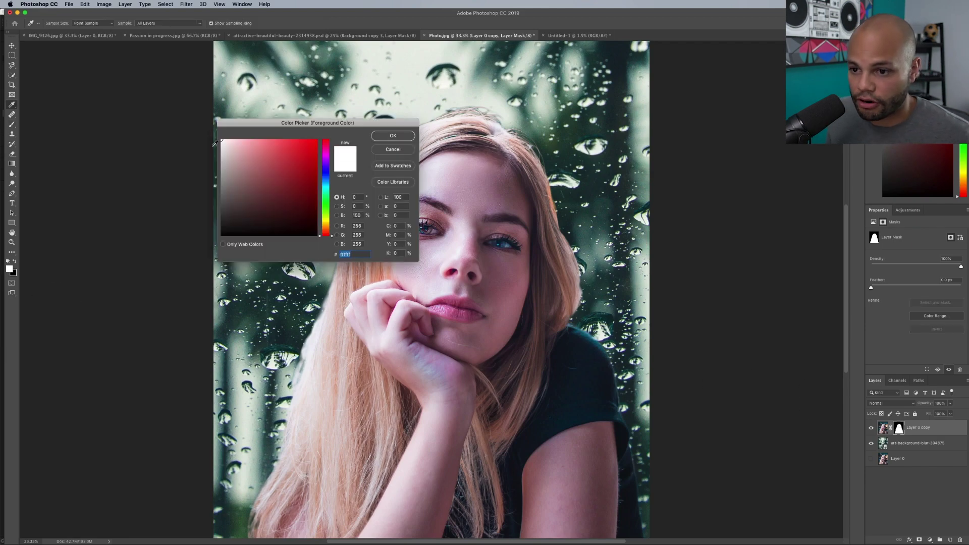
pyautogui.press('Return')
pyautogui.press('b')
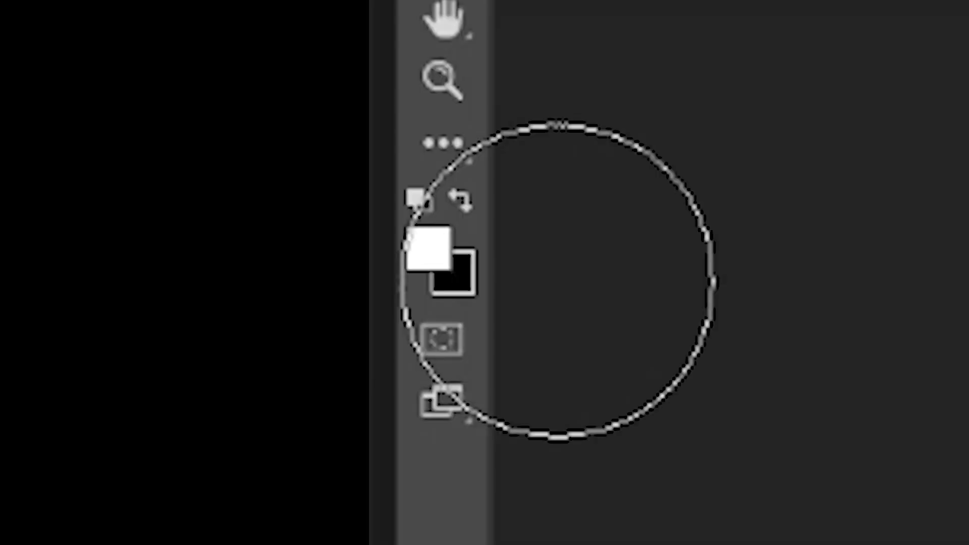
pyautogui.press('x')
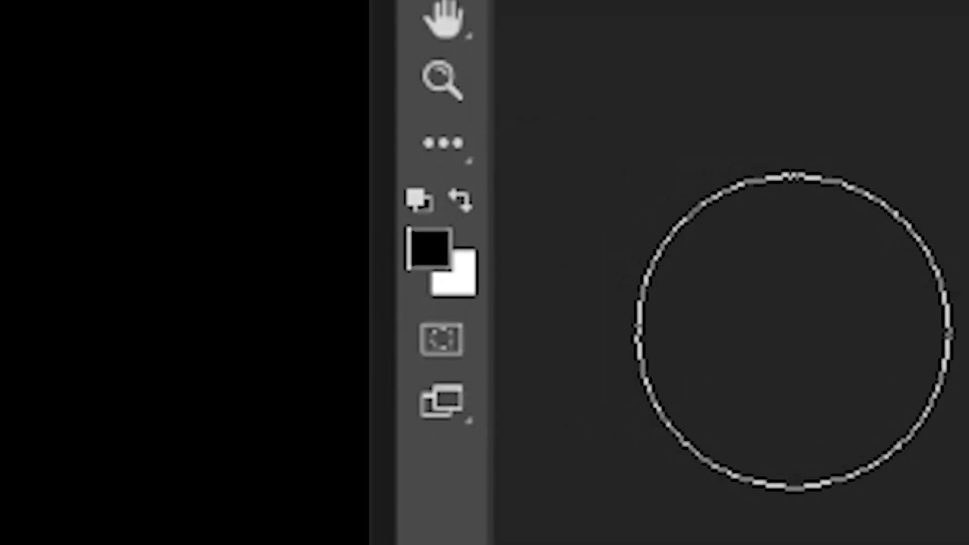
pyautogui.press('x')
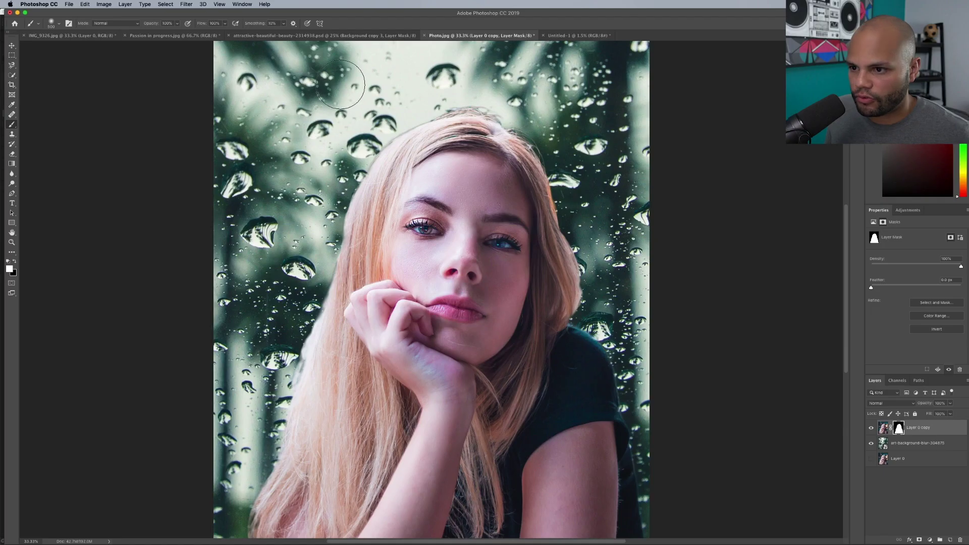
# Try painting with white on the Layer 0 copy mask beside the woman's hair, and undo the stroke
pyautogui.moveTo(343, 77)
pyautogui.mouseDown()
pyautogui.moveTo(324, 99)
pyautogui.moveTo(273, 108)
pyautogui.moveTo(206, 263)
pyautogui.moveTo(258, 24)
pyautogui.moveTo(213, 173)
pyautogui.moveTo(292, 76)
pyautogui.moveTo(343, 89)
pyautogui.moveTo(300, 252)
pyautogui.moveTo(389, 75)
pyautogui.moveTo(343, 48)
pyautogui.moveTo(240, 349)
pyautogui.moveTo(205, 411)
pyautogui.moveTo(281, 277)
pyautogui.moveTo(248, 510)
pyautogui.moveTo(216, 496)
pyautogui.moveTo(292, 485)
pyautogui.mouseUp()
pyautogui.press('super+z')
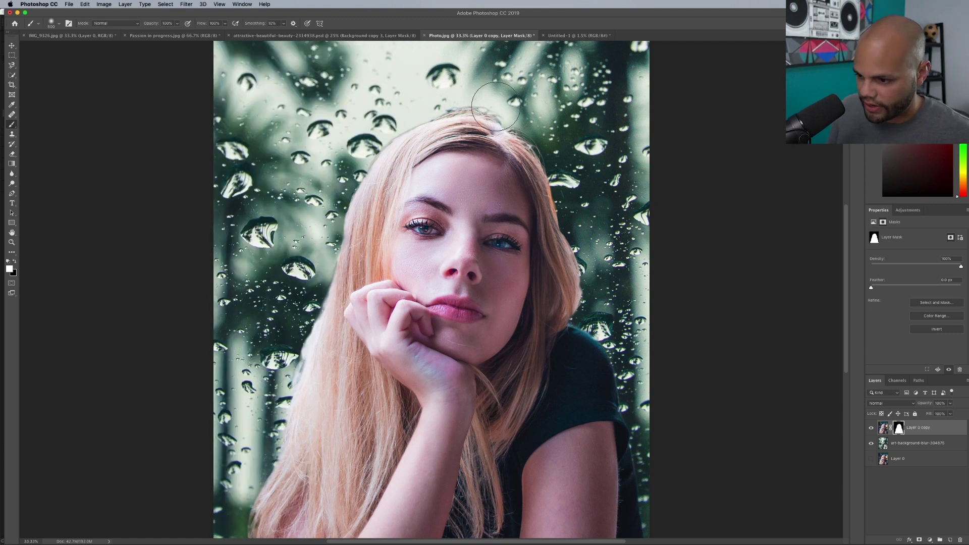
# Reduce the soft brush to a small tip suited to retouching the hair edge at the crown of the woman's head
pyautogui.press('super+plus')
pyautogui.scroll(5, 380, 191)
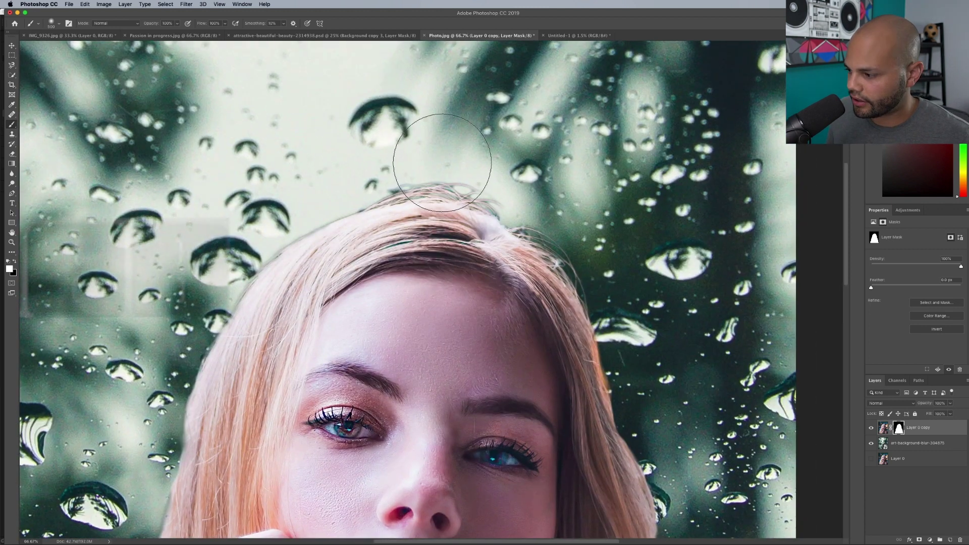
pyautogui.press('[')
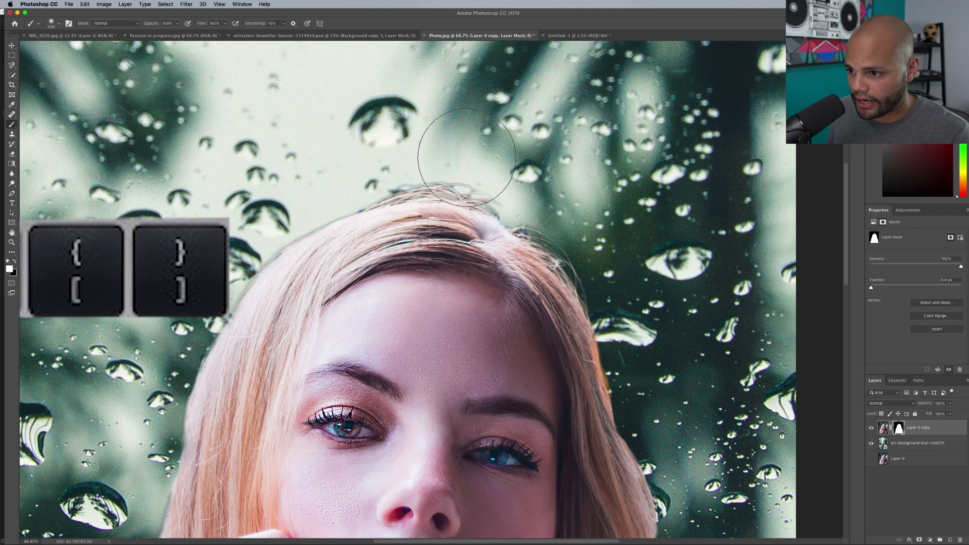
pyautogui.press('[')
pyautogui.press('[')
pyautogui.press('[')
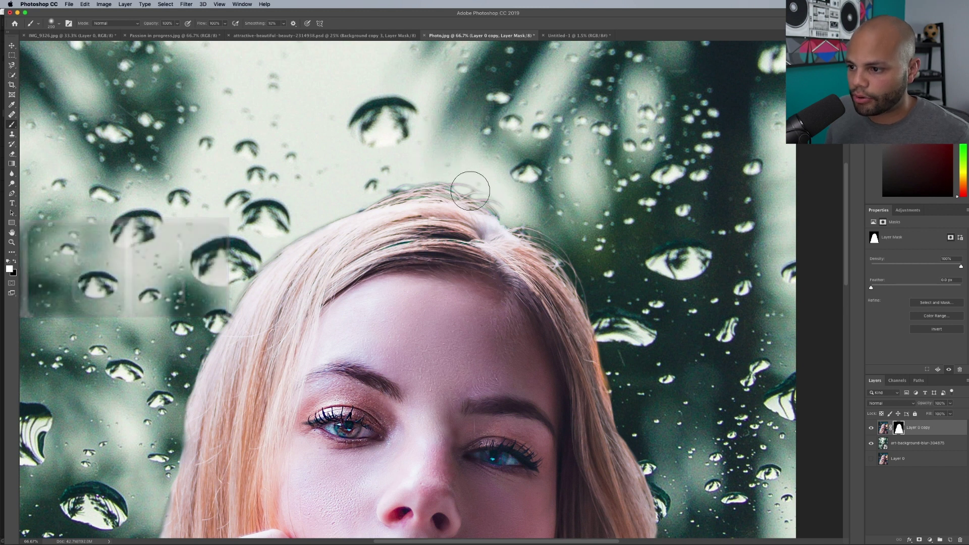
pyautogui.click(53, 24)
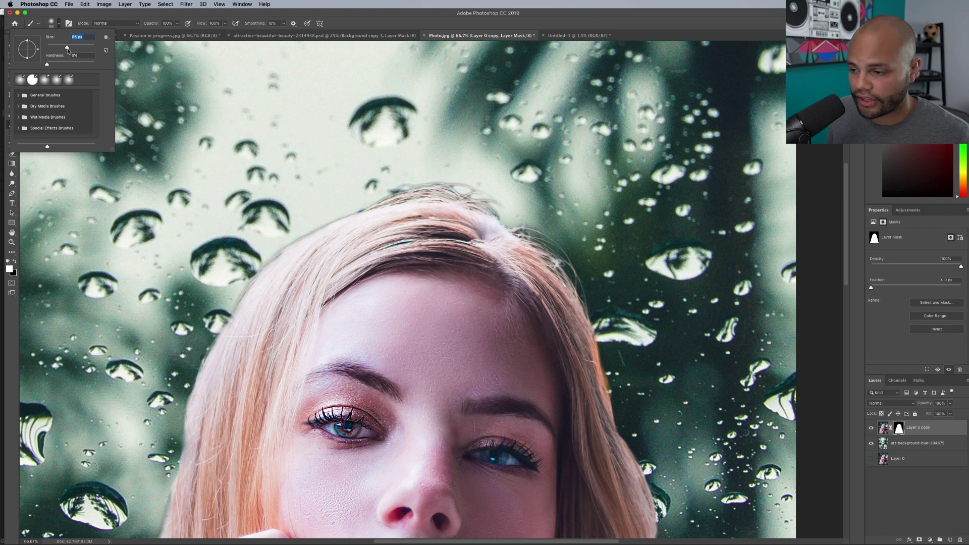
pyautogui.press('Return')
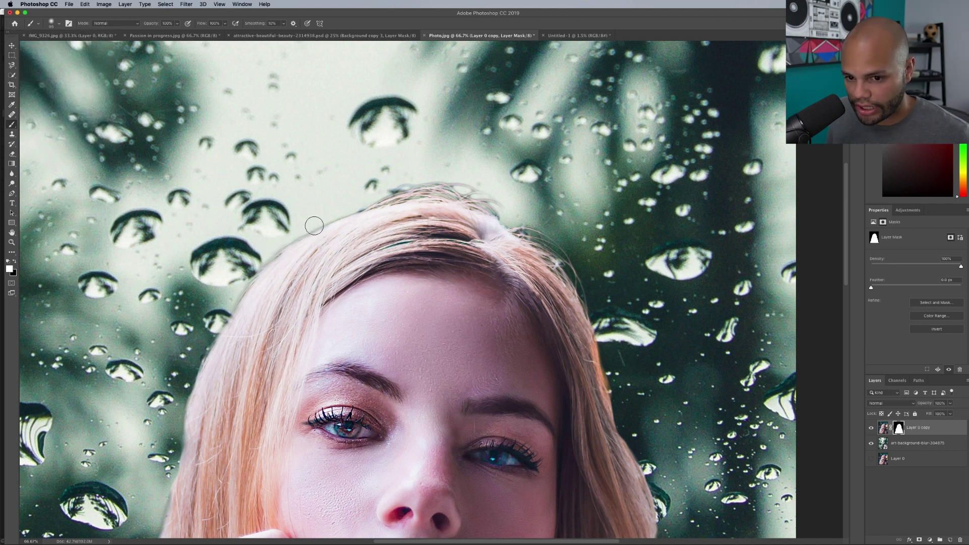
# Paint with black on the Layer 0 copy mask to hide the stray hairs along the crown and right side of the woman's head
pyautogui.moveTo(385, 196); pyautogui.dragTo(446, 189)
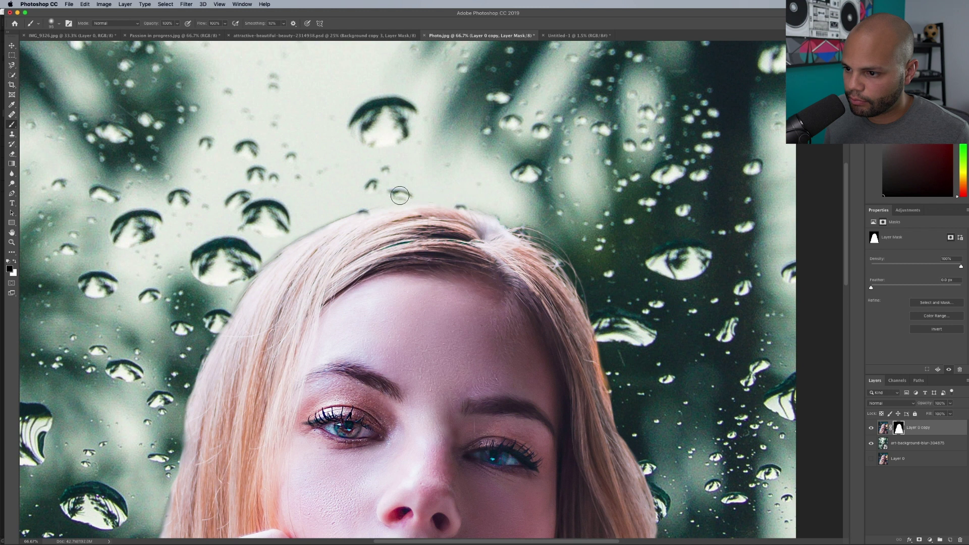
pyautogui.moveTo(591, 289)
pyautogui.mouseDown()
pyautogui.moveTo(512, 224)
pyautogui.moveTo(602, 316)
pyautogui.mouseUp()
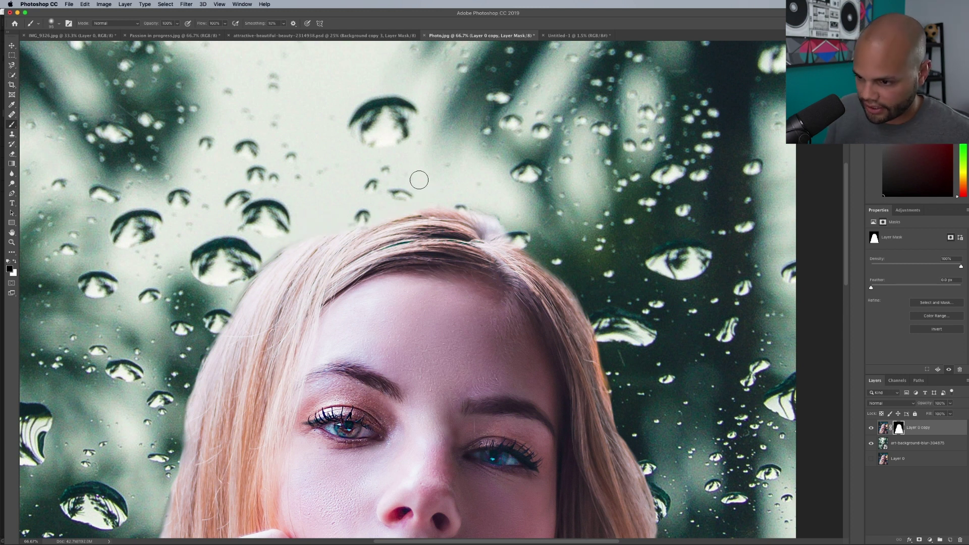
pyautogui.press('super+minus')
pyautogui.press('super+minus')
pyautogui.press('super+plus')
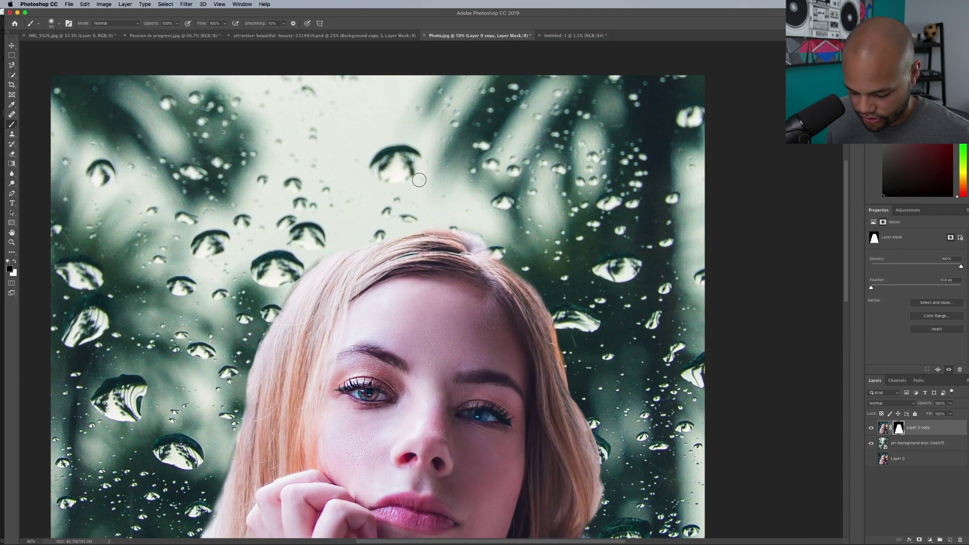